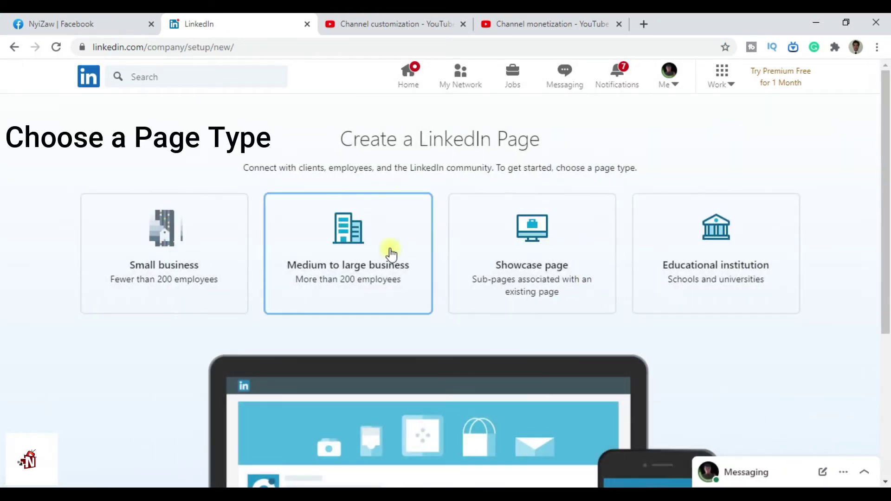
click(705, 268)
click(274, 218)
text(NyiZaw)
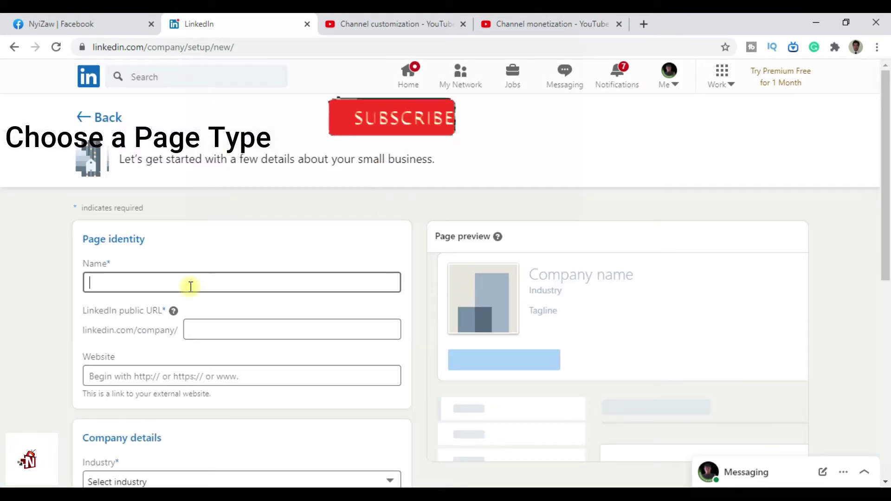
text(Nyi)
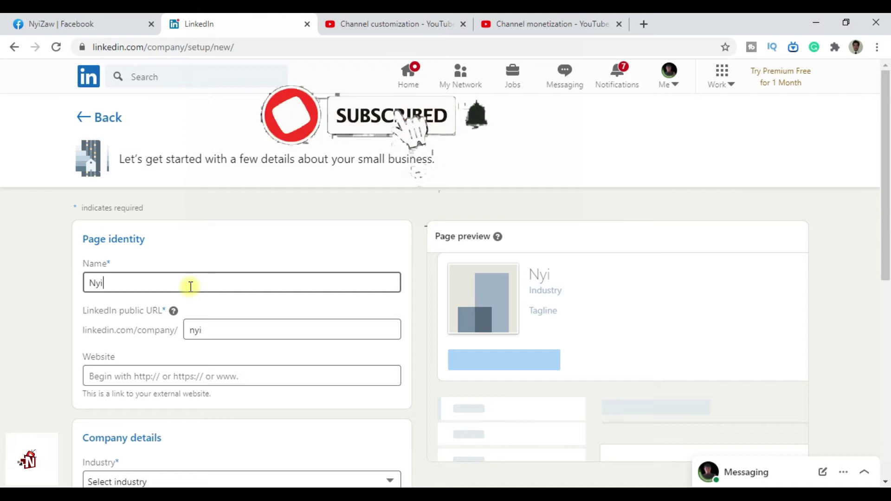
text(Zaw)
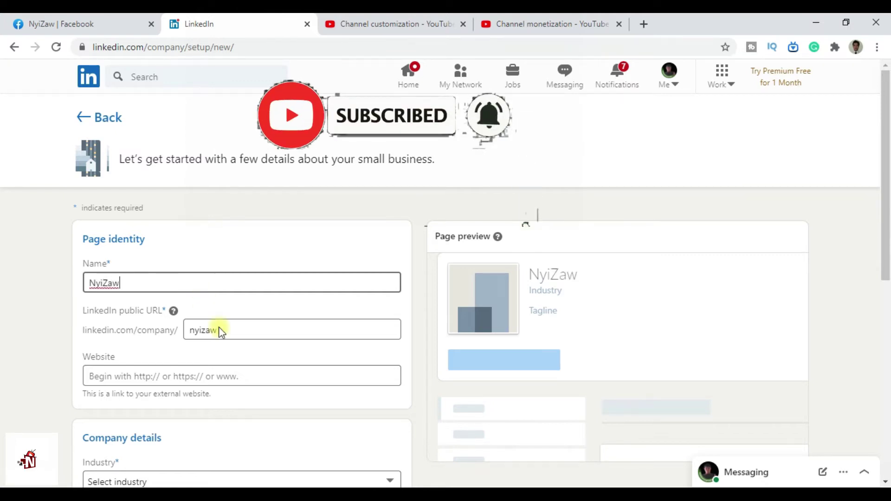
click(174, 373)
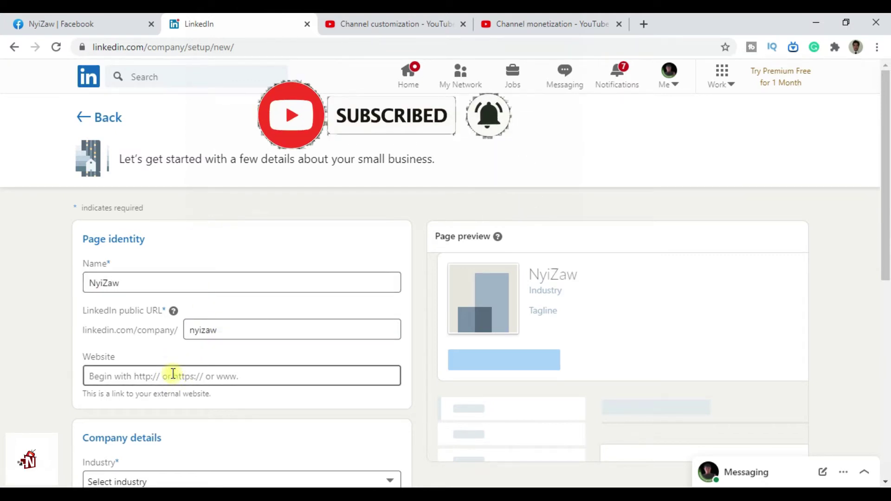
text(www.nyizaw,)
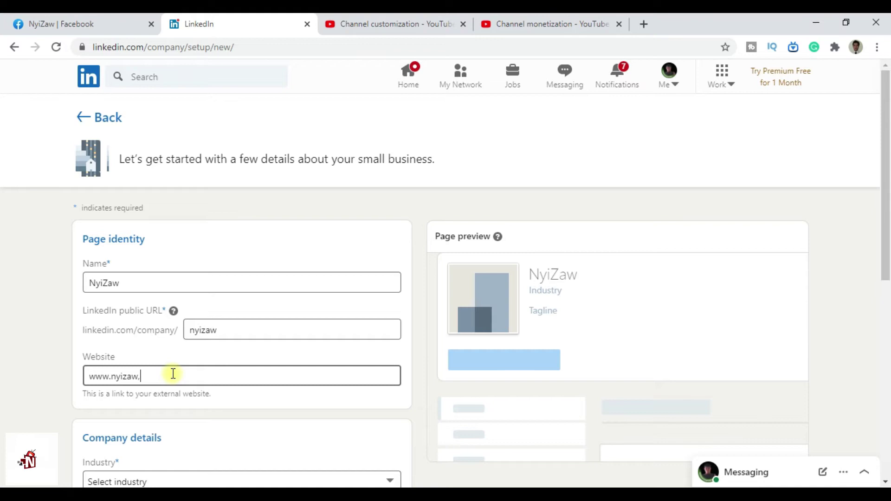
Step: Fill in the company details with size 0–1 employees, type Self-employed and industry Information Technology & Services
scroll(268, 328, down, 4)
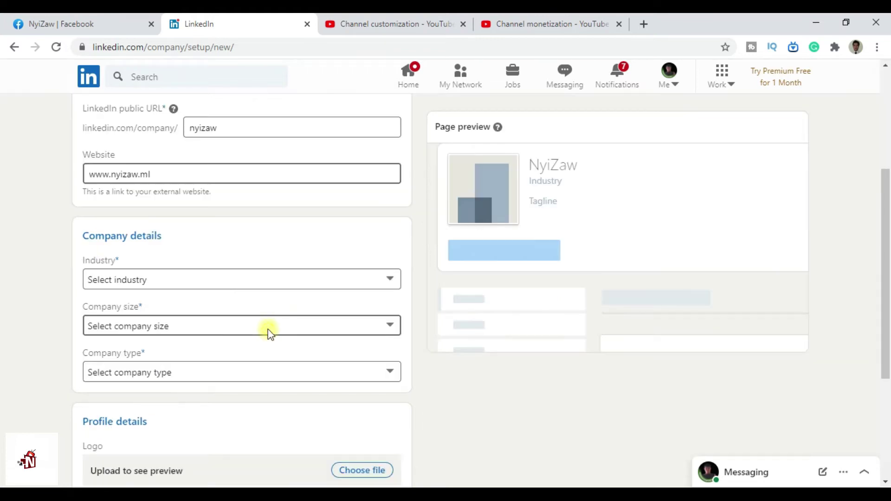
click(269, 326)
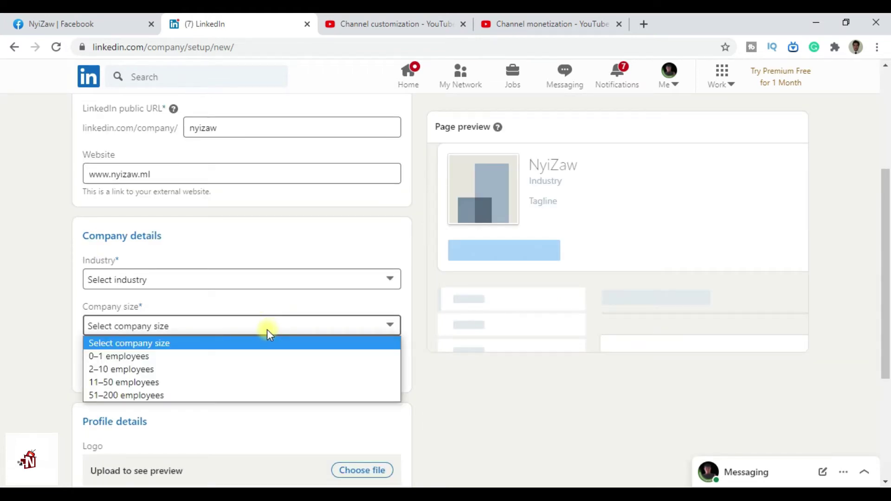
click(256, 357)
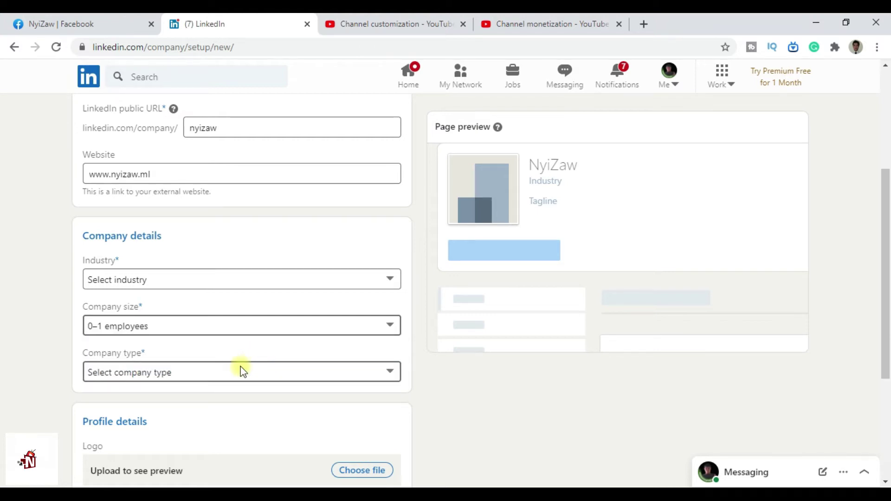
click(241, 371)
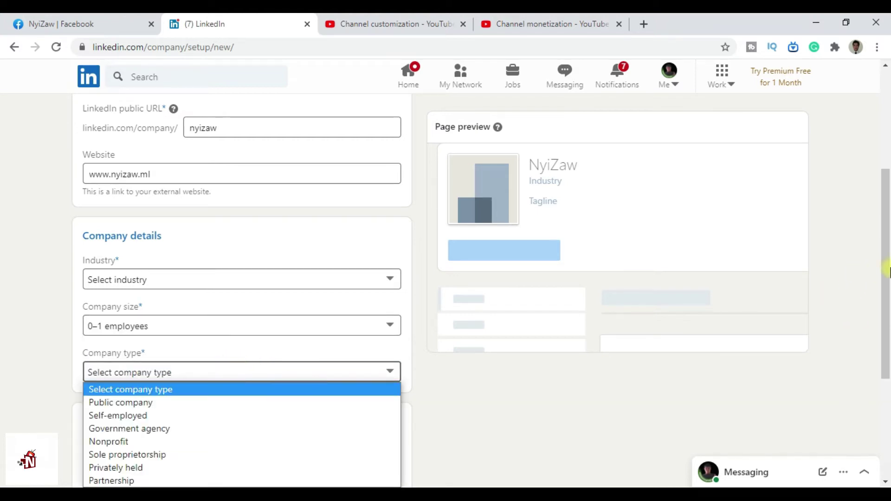
scroll(880, 276, down, 3)
click(293, 249)
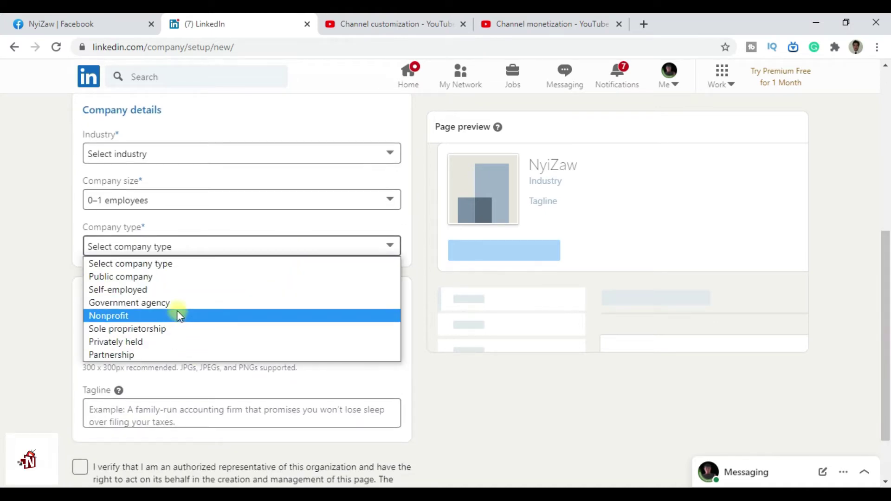
click(160, 290)
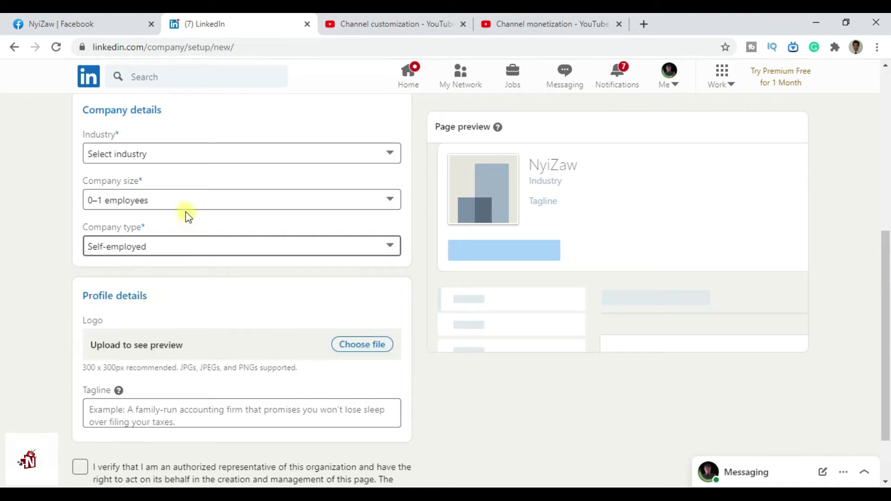
click(207, 155)
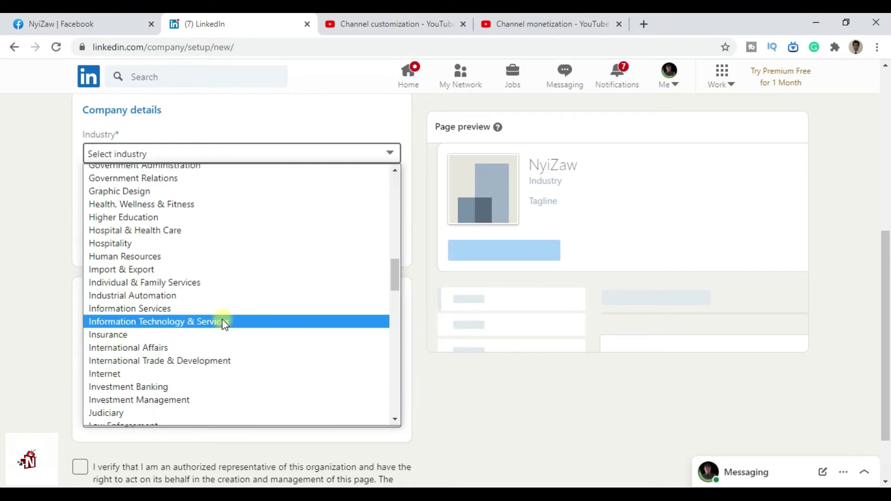
click(222, 321)
Step: Upload the nyizaw image from Local Disk (E:) as the page logo
scroll(324, 287, down, 2)
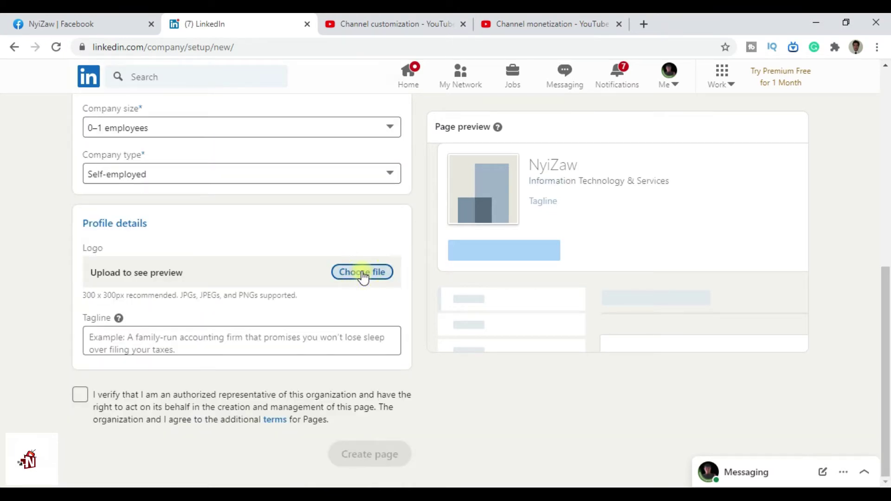
click(364, 274)
click(153, 232)
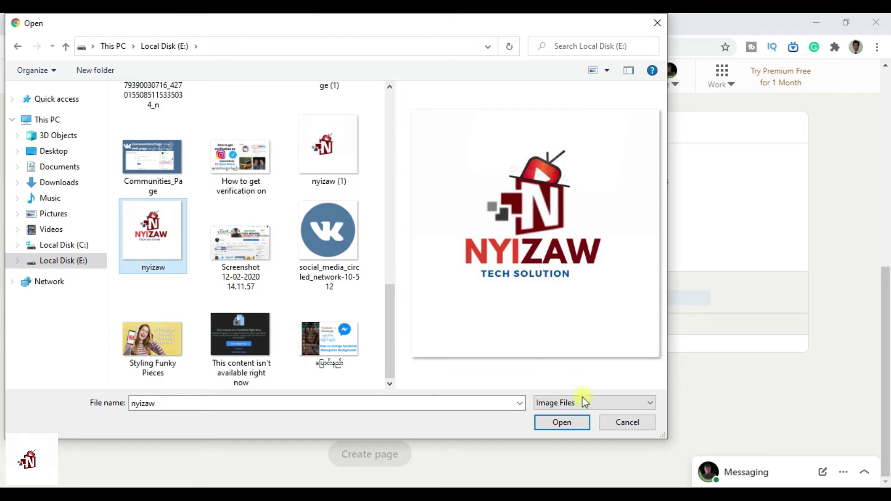
click(562, 423)
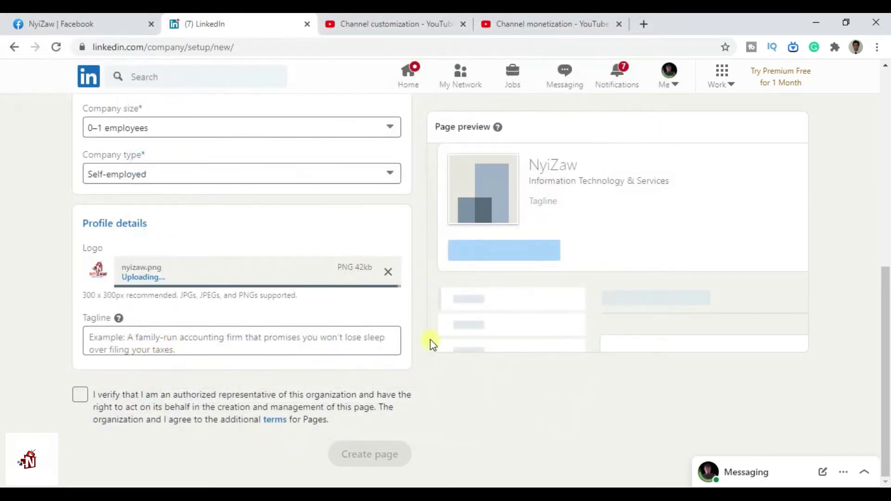
Step: Add the tagline "Tech & Digital/Affiliate Markeing| Making money Online" and create the page as its authorized representative
click(232, 336)
text(T)
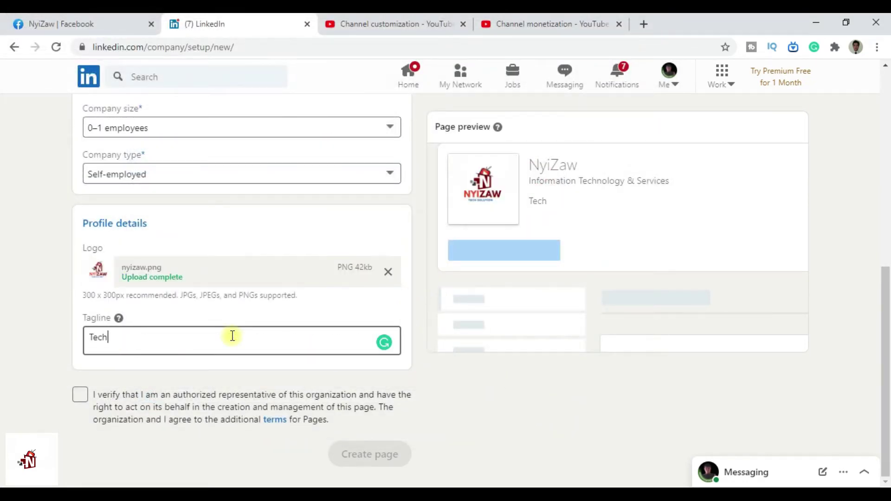
text(ech)
text(& Digital/Affiliate Markeing| Making money Online)
click(80, 394)
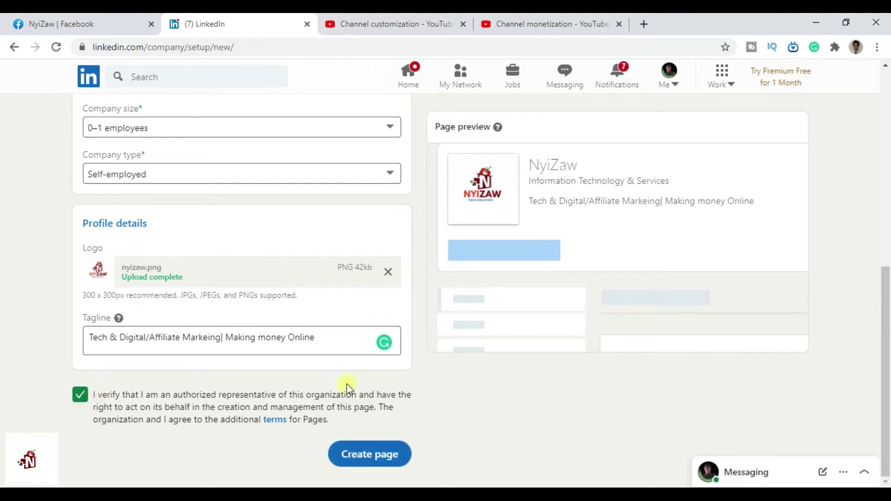
click(374, 456)
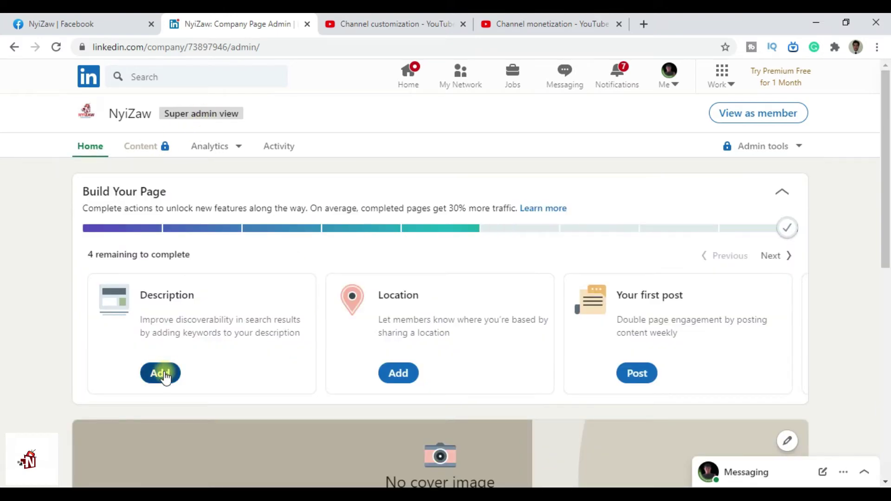
Step: Enter the description "NyiZaw Tech Solution shares informative Technology and Digital Marketing such as finding money with social media, and other platforms." and founding year 2014
click(161, 374)
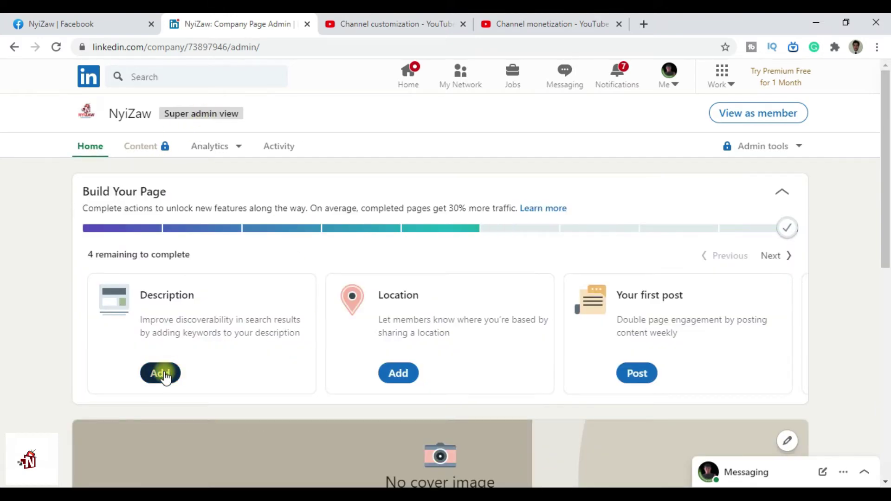
text(NyiZaw Tech Solution share)
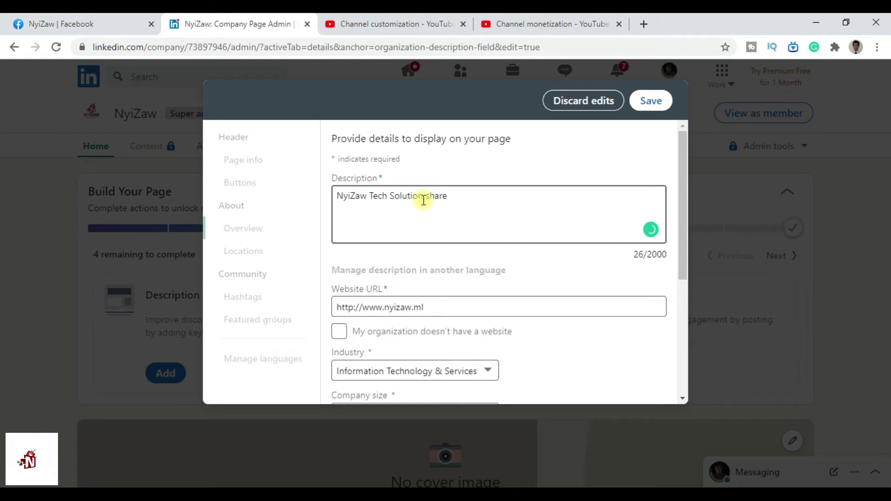
text(t)
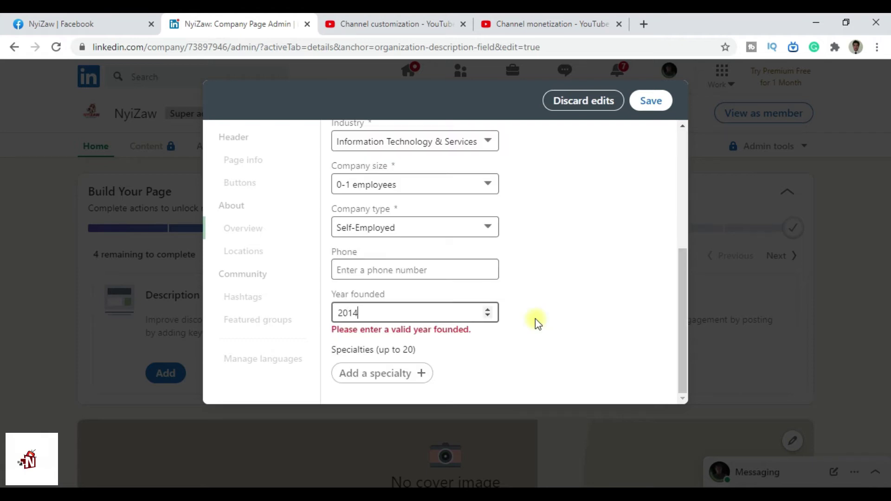
click(556, 318)
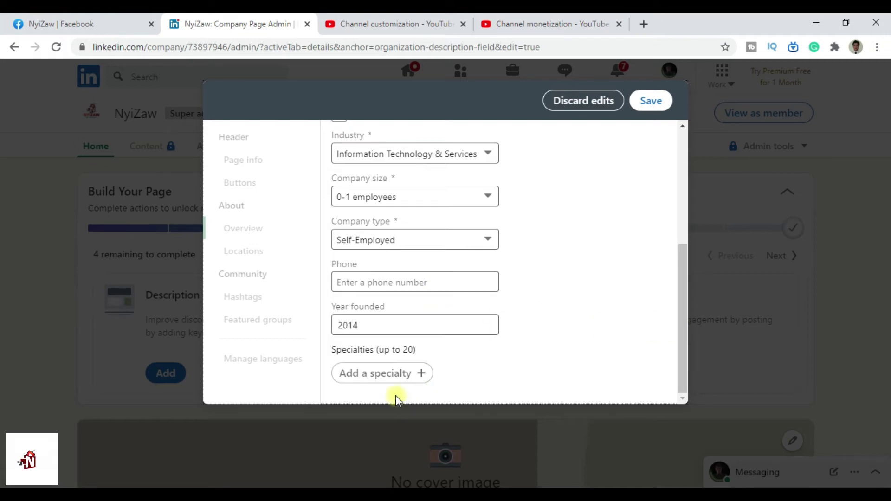
Step: Add the specialties NyiZaw, Technology, Digital Marketing, Making Money Online, Business, Self-Employed and Blogger, and save the page details
click(393, 377)
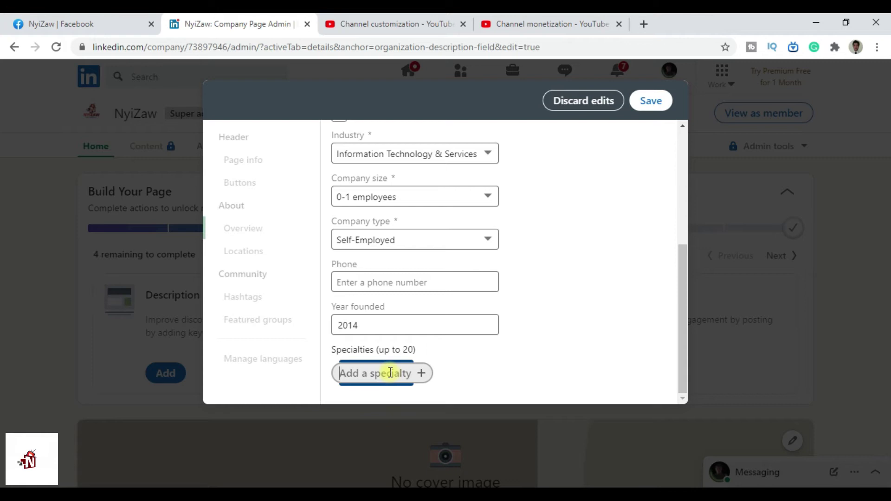
text(NyiZaw)
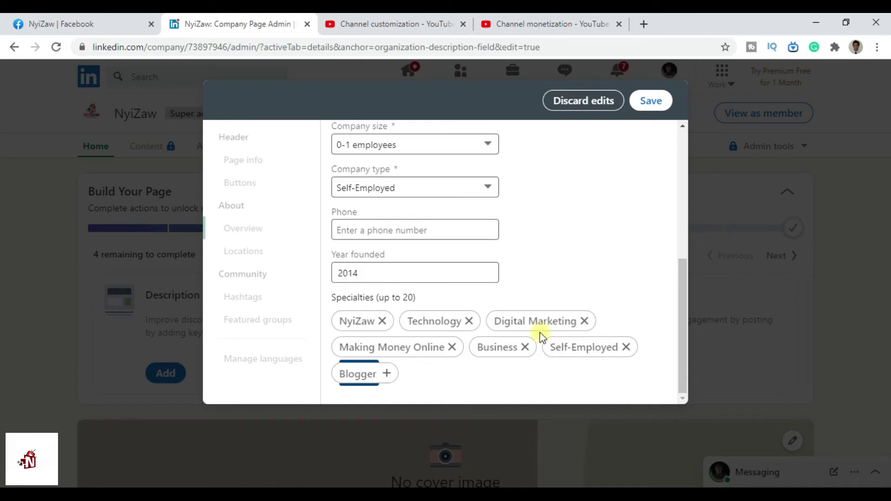
key(Return)
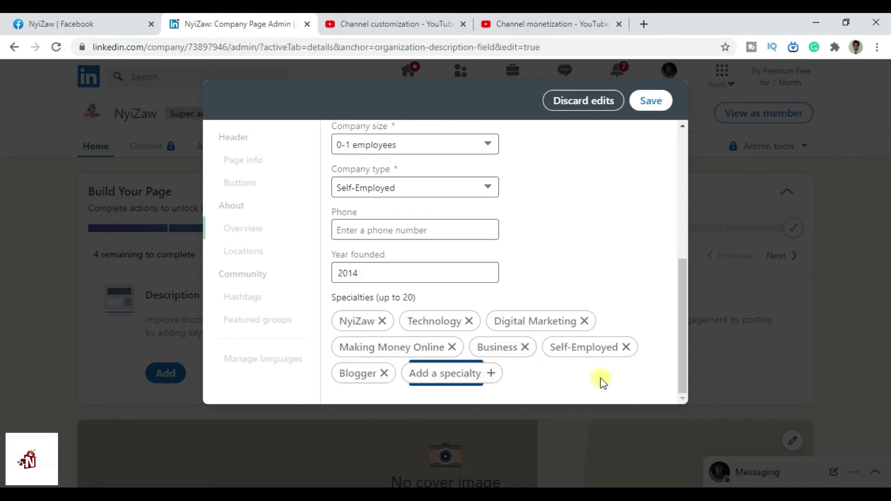
drag(683, 338, 675, 146)
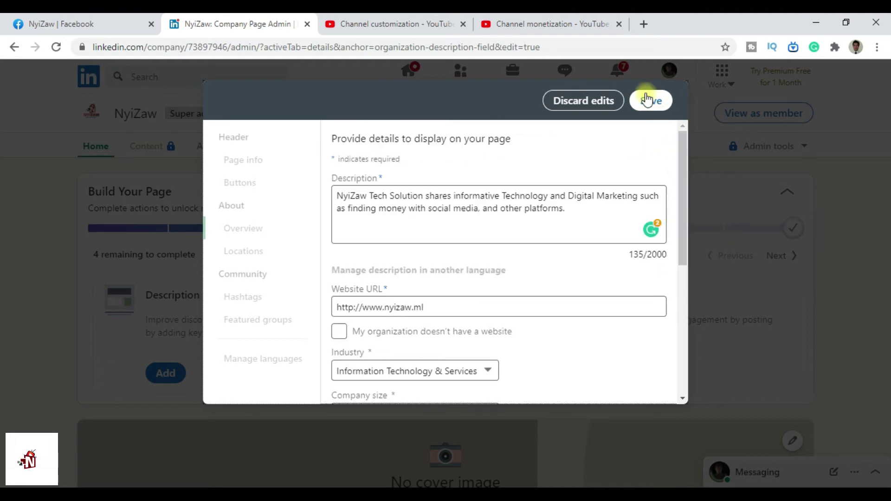
click(650, 100)
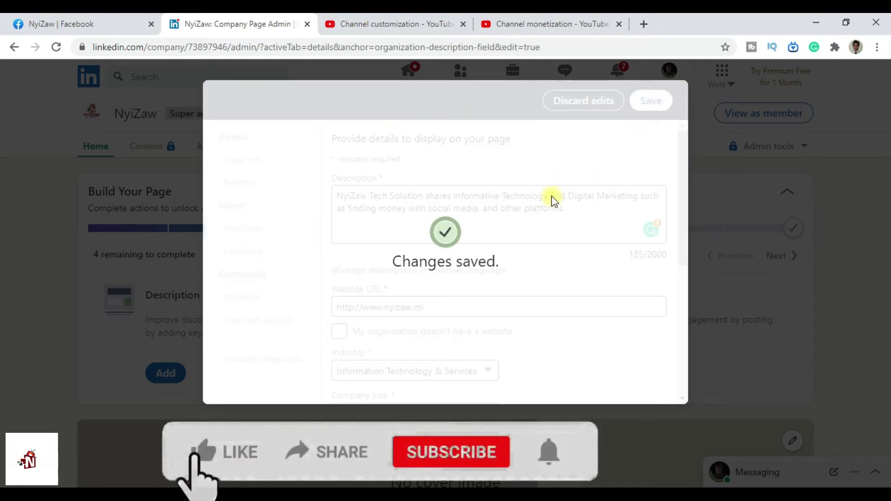
Step: Review the basic page info and choose Visit website as the page's custom button, checking its preview
drag(680, 168, 683, 140)
click(244, 161)
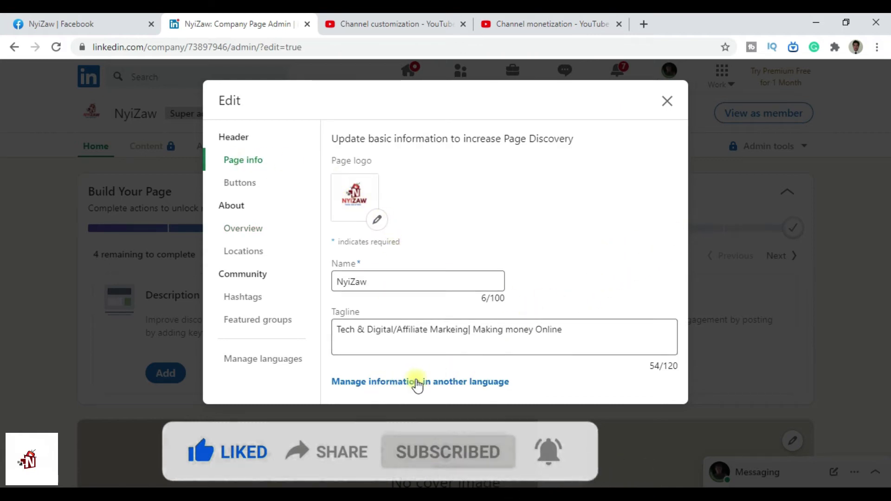
click(246, 190)
click(458, 225)
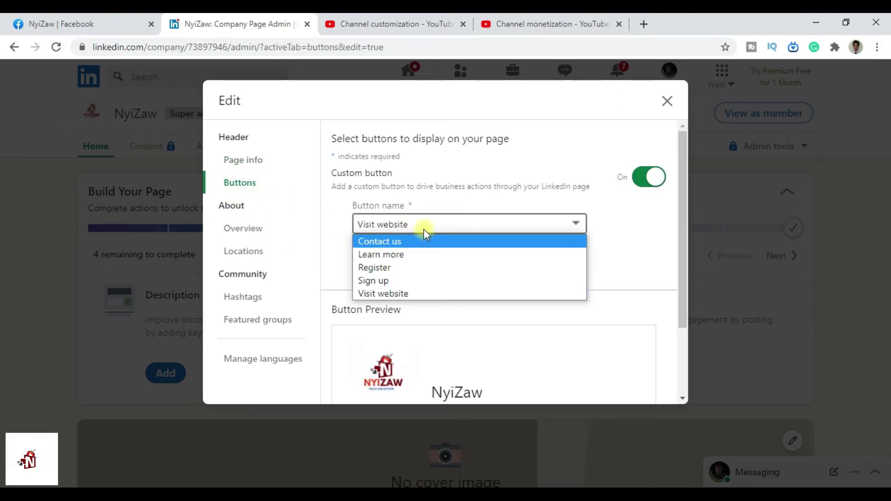
click(403, 293)
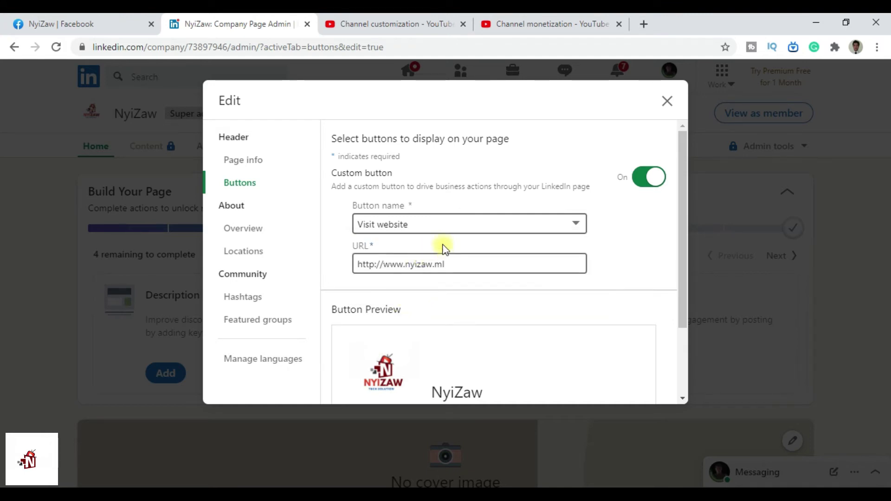
drag(683, 244, 685, 307)
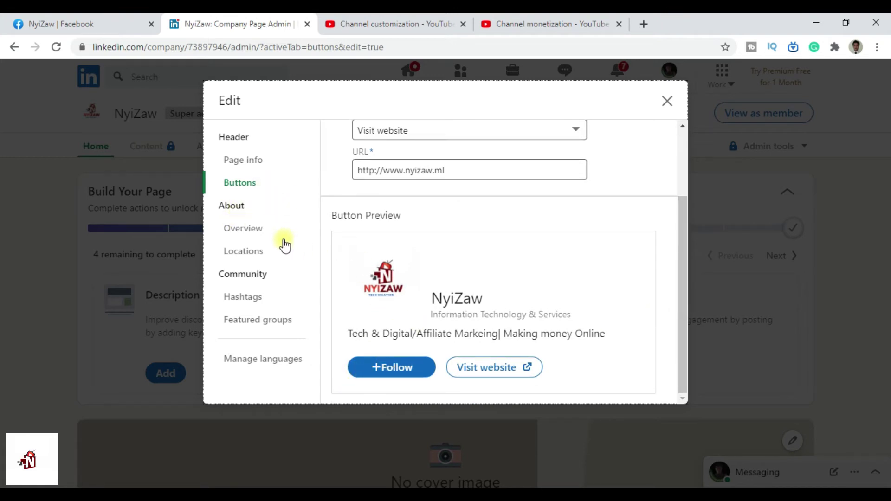
Step: Enter the business phone number in the page's overview details and save the change
click(247, 231)
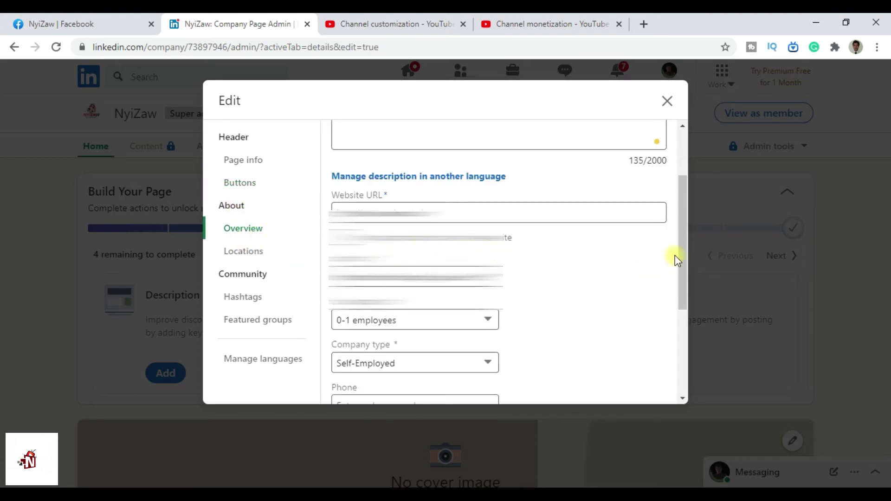
drag(685, 241, 698, 344)
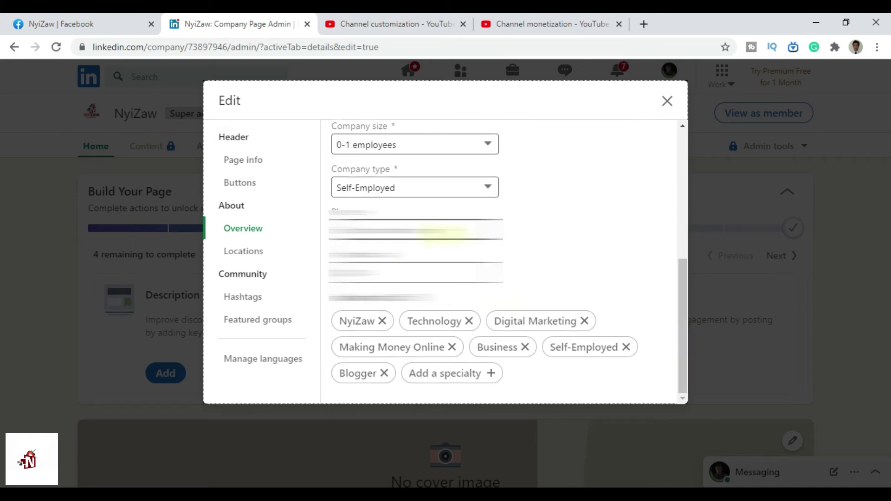
click(440, 231)
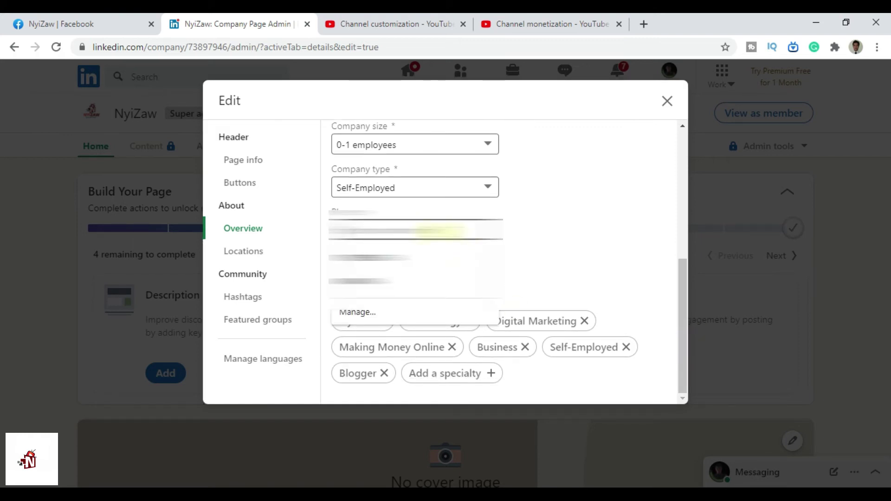
text(09)
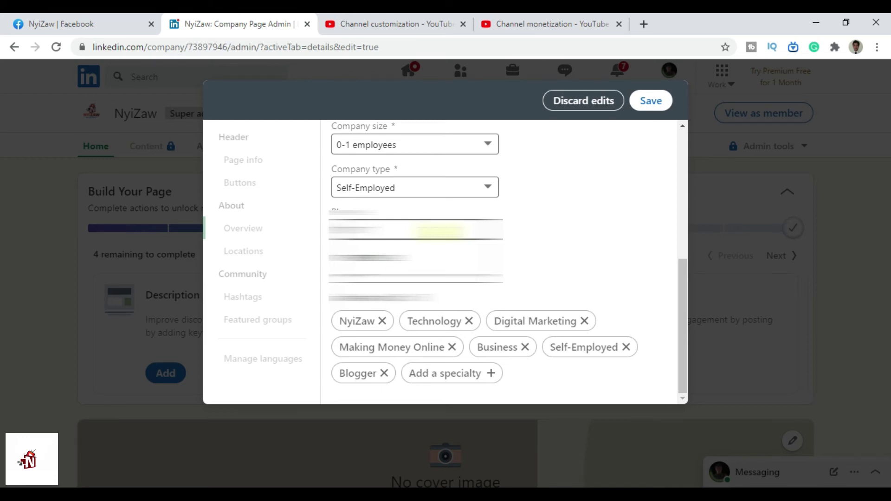
click(396, 252)
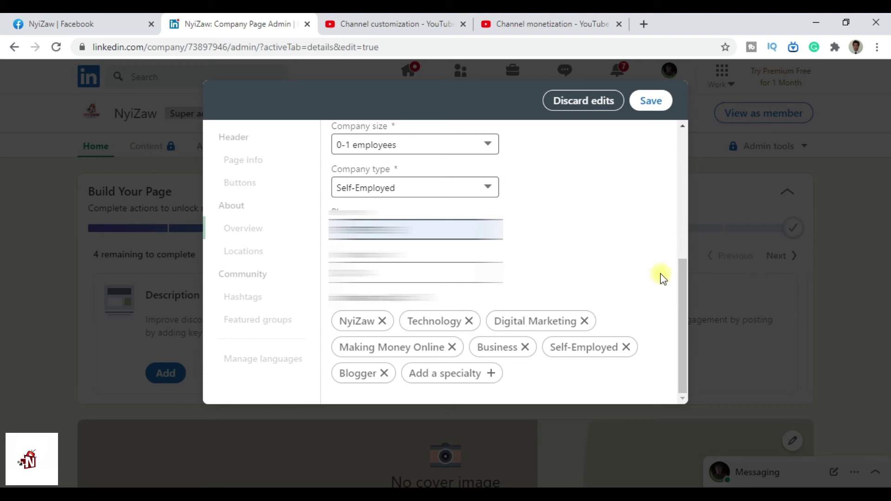
drag(682, 283, 705, 287)
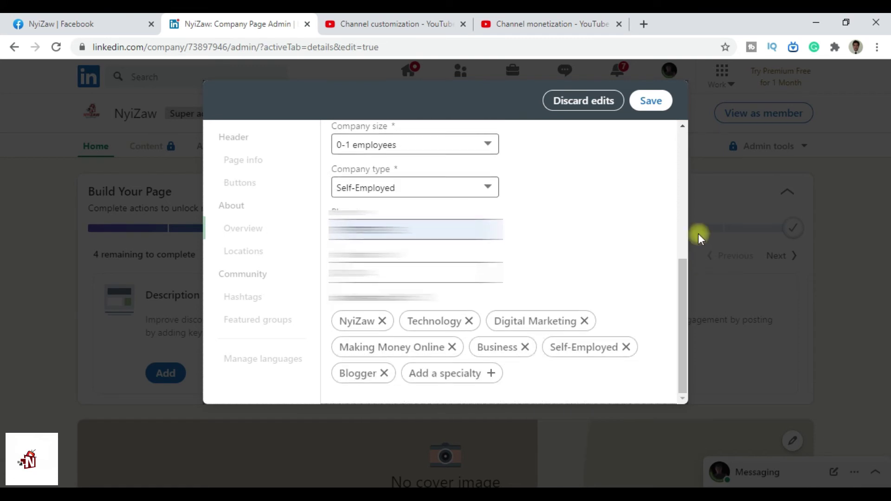
click(651, 101)
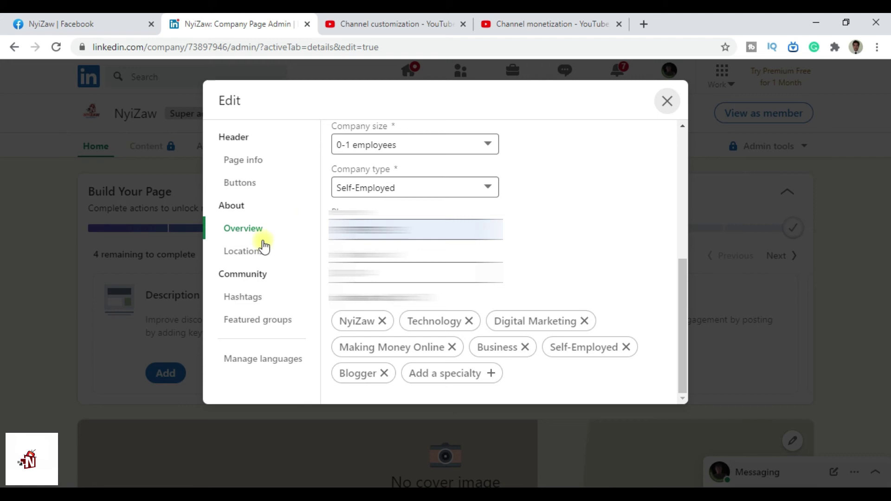
Step: Add a business location, then add the community hashtags #nyizaw, #blogger and #socialmediamarketing and save them
click(250, 255)
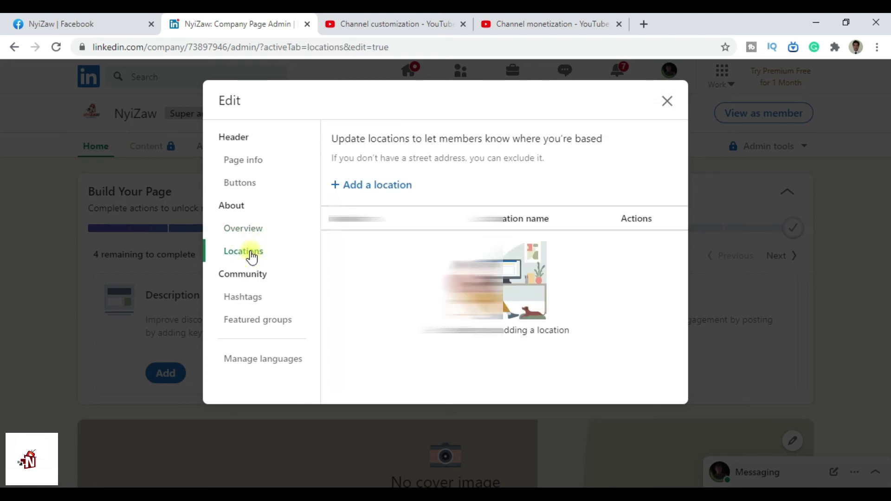
click(352, 185)
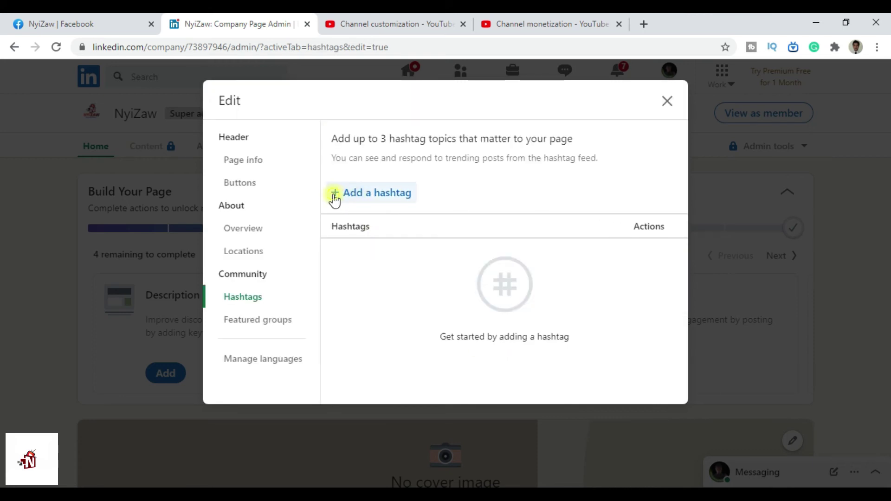
click(346, 195)
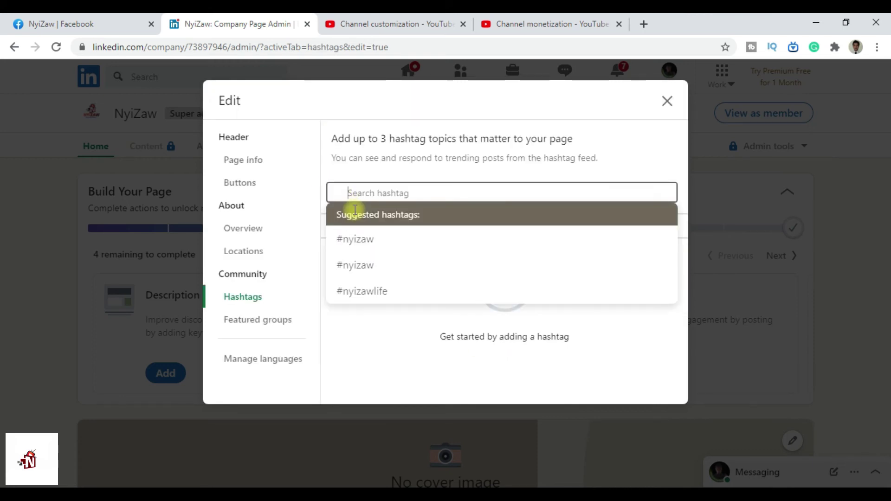
click(358, 241)
click(406, 192)
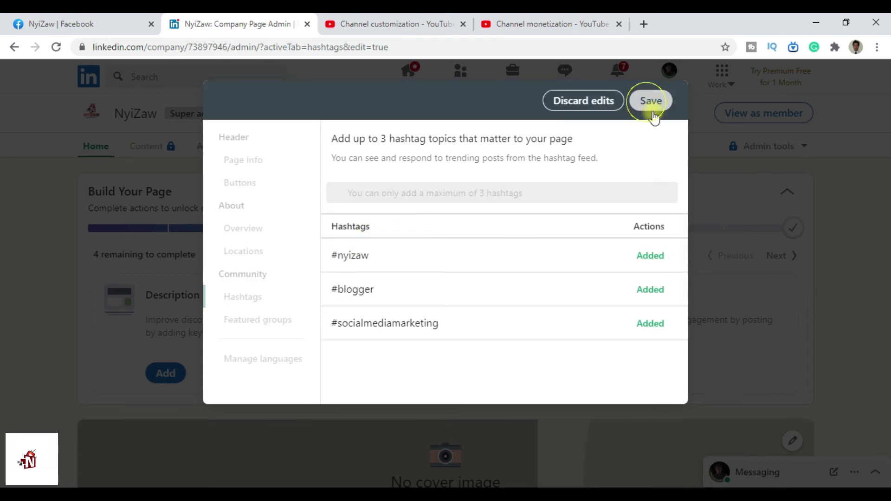
click(650, 100)
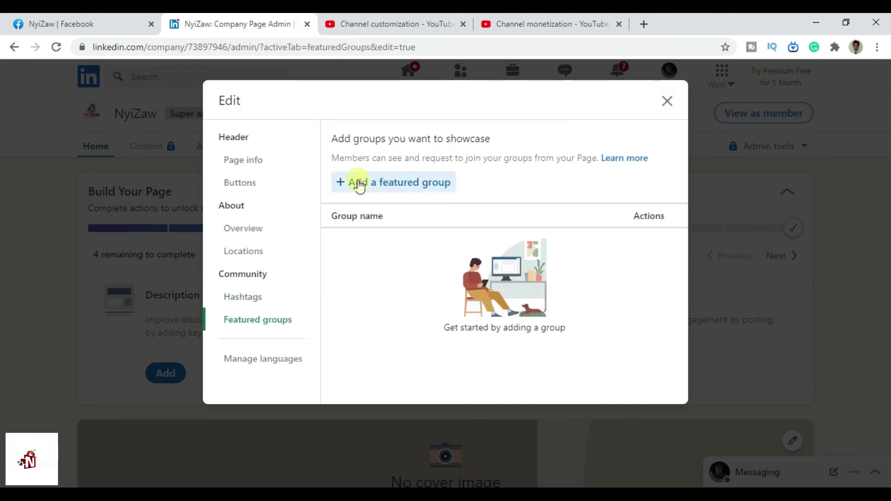
Step: Search for a featured group with "Nyi" and close the page editor without adding one
click(358, 181)
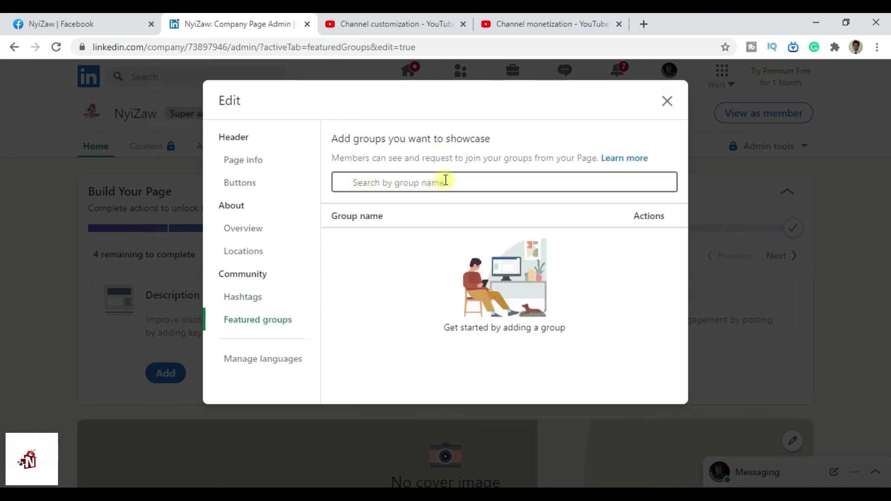
text(Nyi)
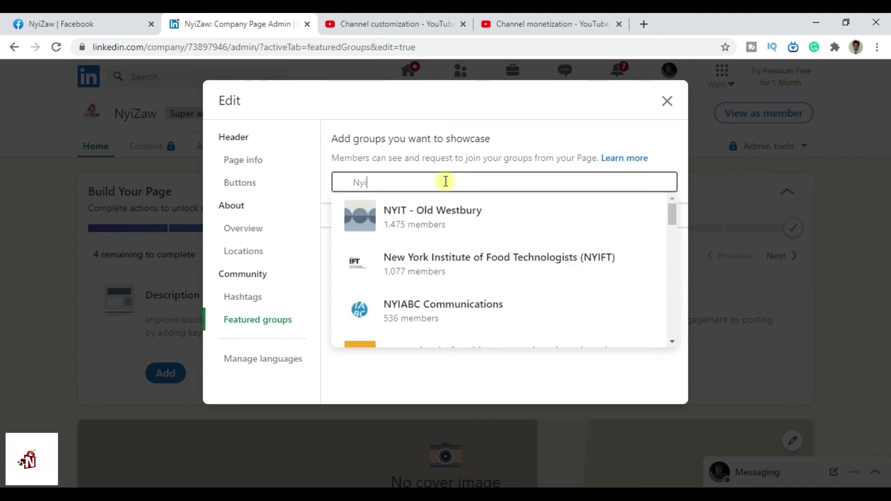
click(667, 101)
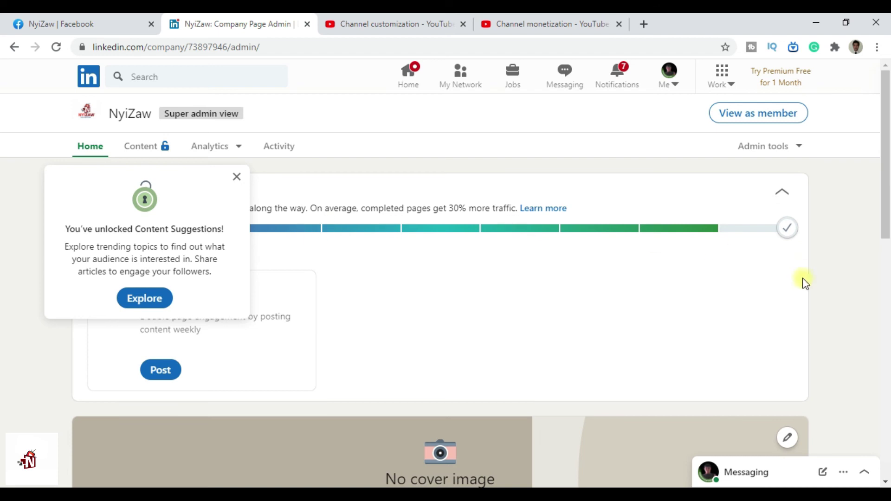
Step: Explore the unlocked content suggestions and look through the trending articles
click(152, 302)
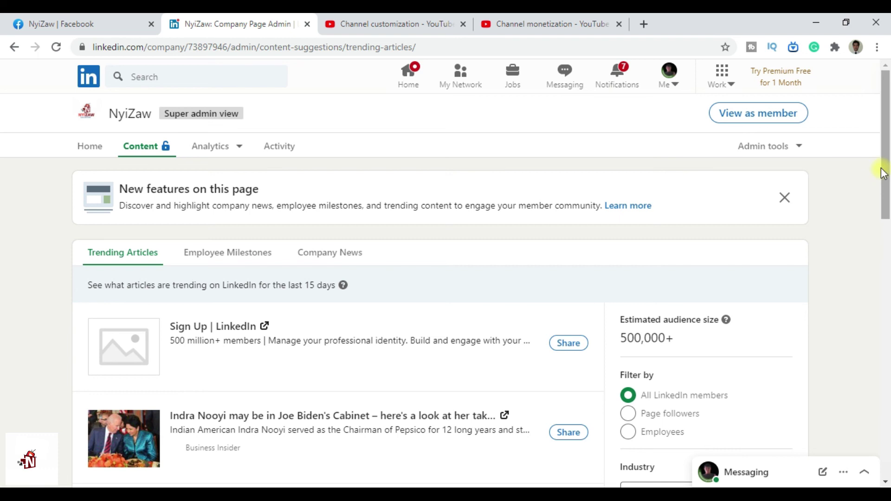
drag(883, 165, 881, 201)
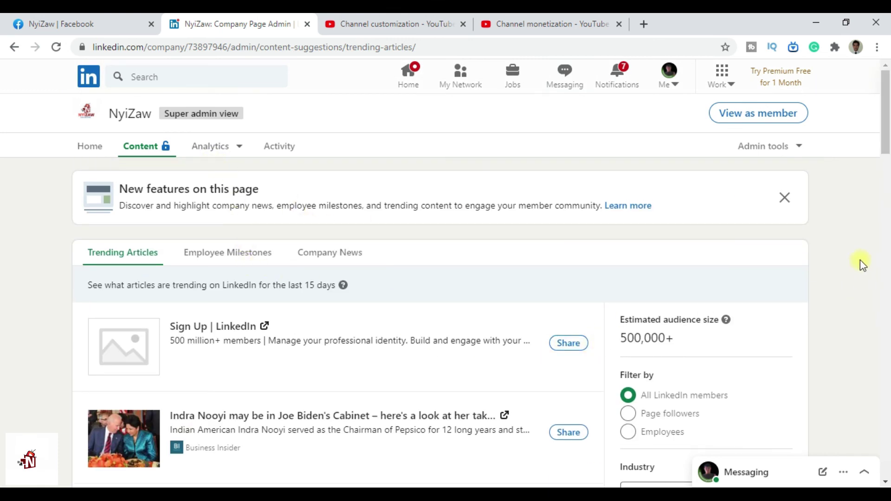
drag(887, 147, 886, 134)
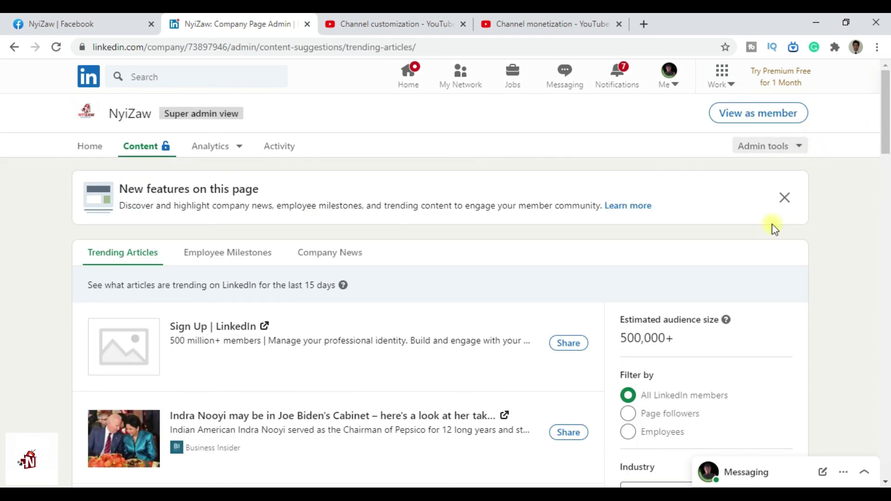
Step: Return to the page's admin home and start uploading a cover image for the page header
click(84, 153)
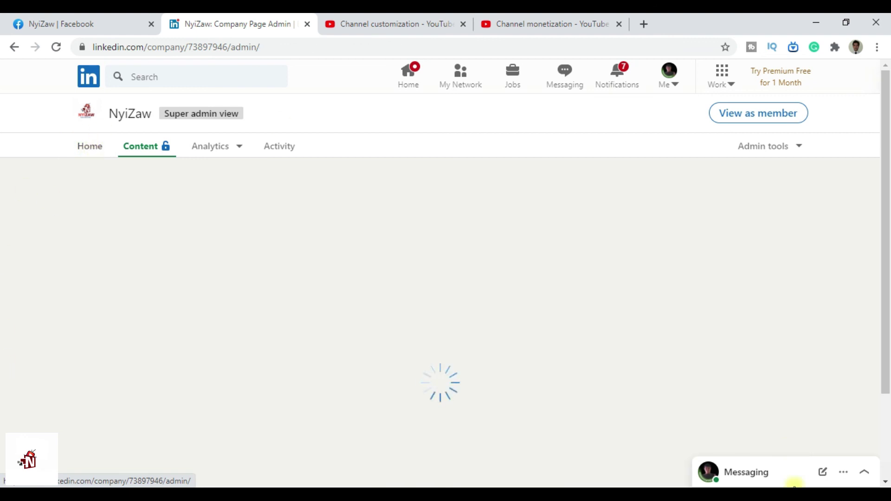
scroll(887, 232, down, 3)
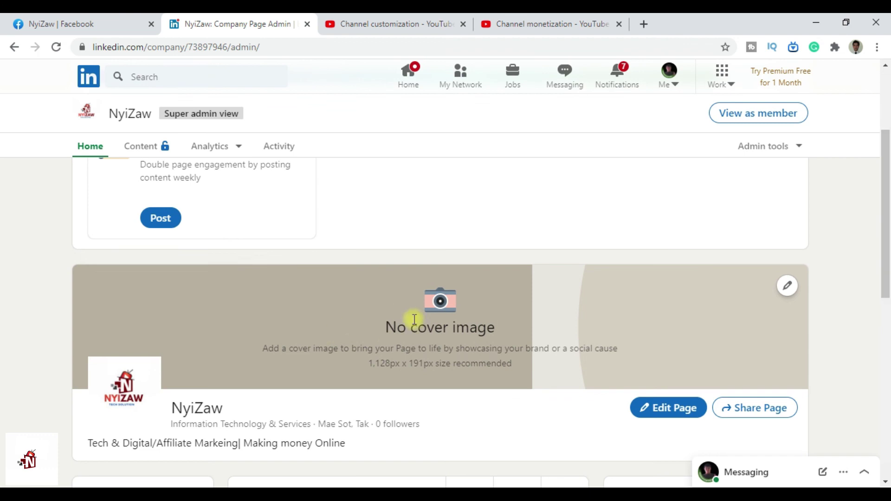
click(789, 290)
click(706, 333)
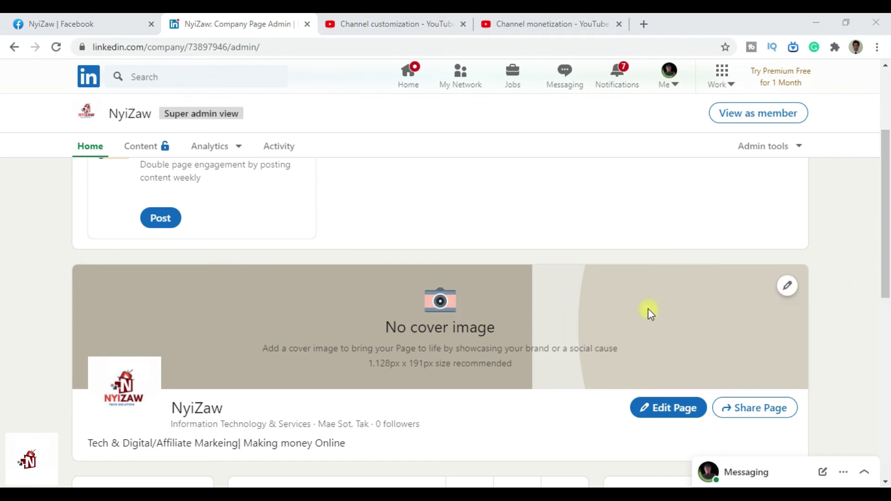